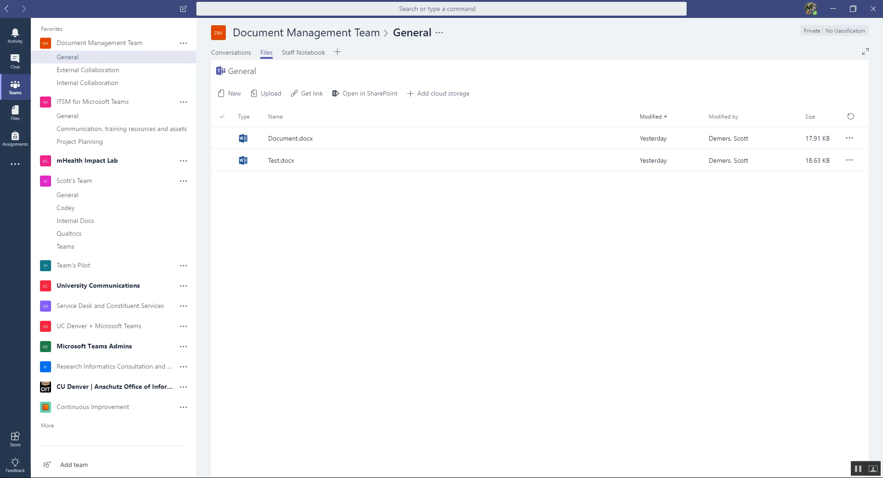
Step: Switch to SuperImportantDocument in Word, turn on Track Changes and write "Foo Bar start – super improtant"
{"action": "left_click", "coordinate": [502, 477]}
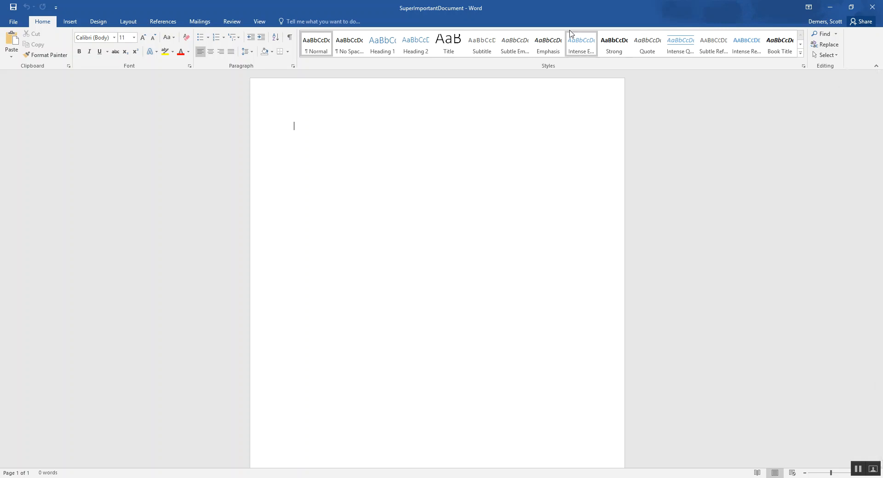
{"action": "left_click", "coordinate": [231, 21]}
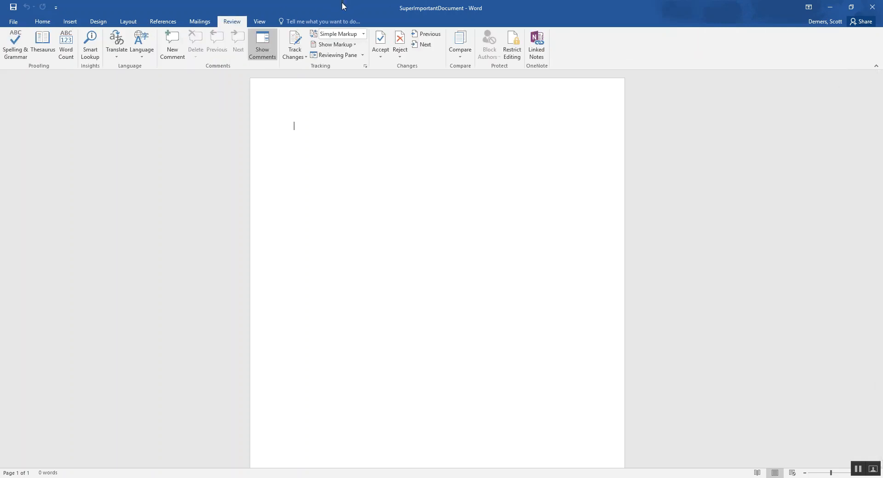
{"action": "left_click", "coordinate": [312, 67]}
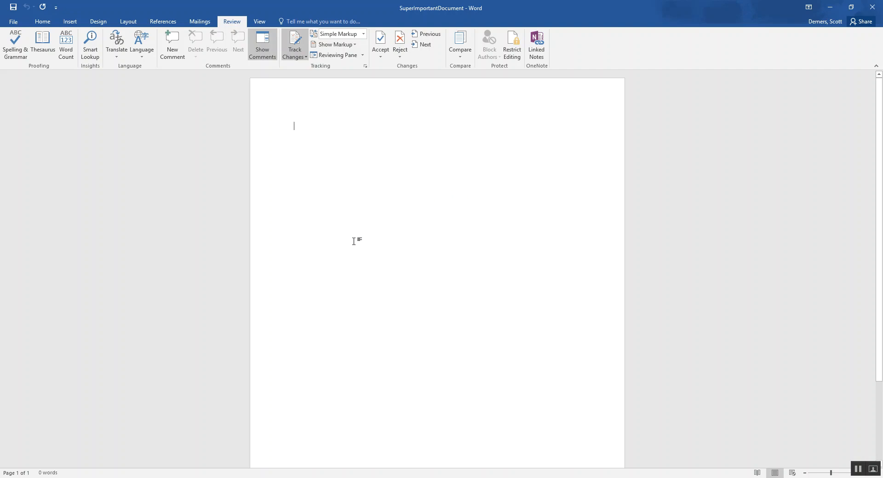
{"action": "type", "text": "Foo Bar"}
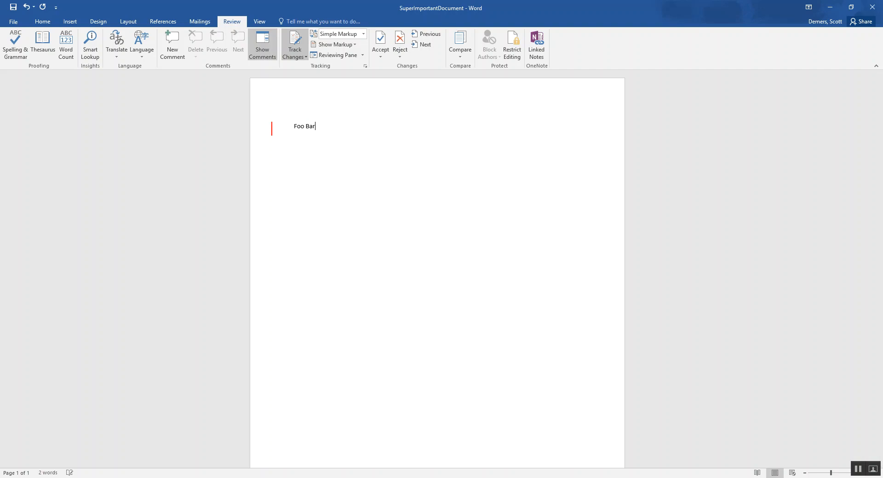
{"action": "type", "text": " start - super improtant"}
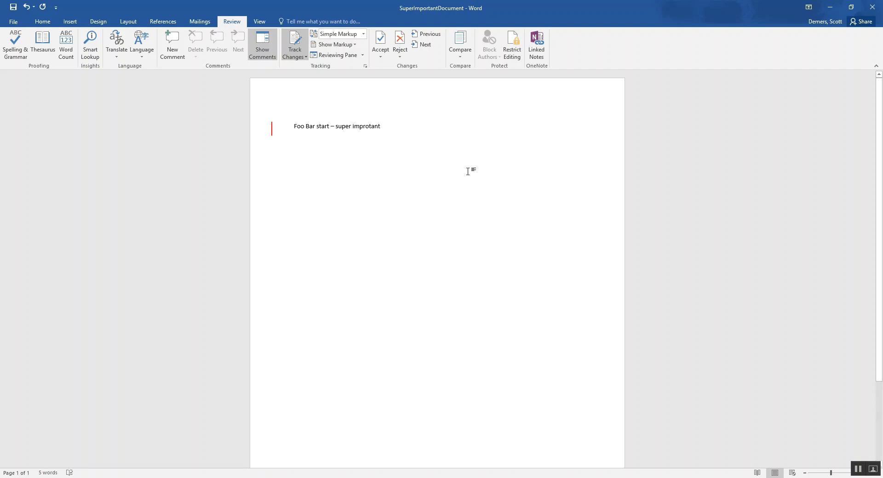
Step: Preview the tracked text with All Markup, and return the display to Simple Markup
{"action": "left_click", "coordinate": [356, 45]}
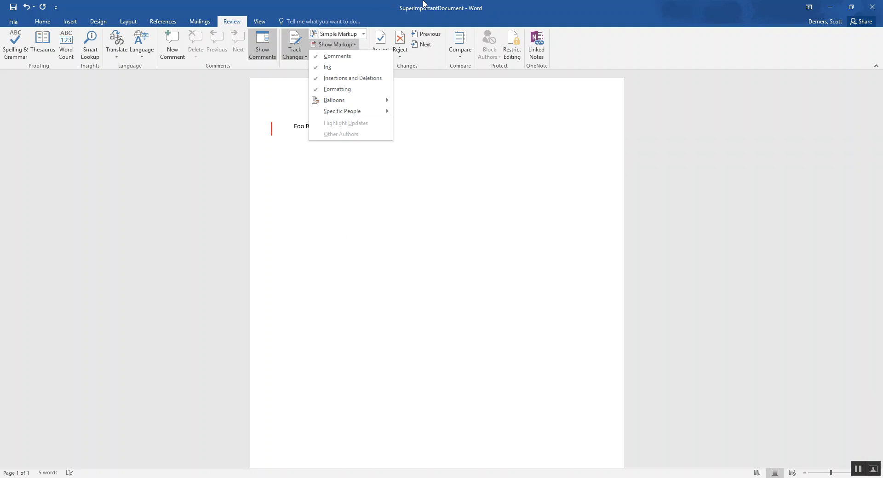
{"action": "left_click", "coordinate": [357, 46]}
{"action": "left_click", "coordinate": [357, 47]}
{"action": "left_click", "coordinate": [363, 34]}
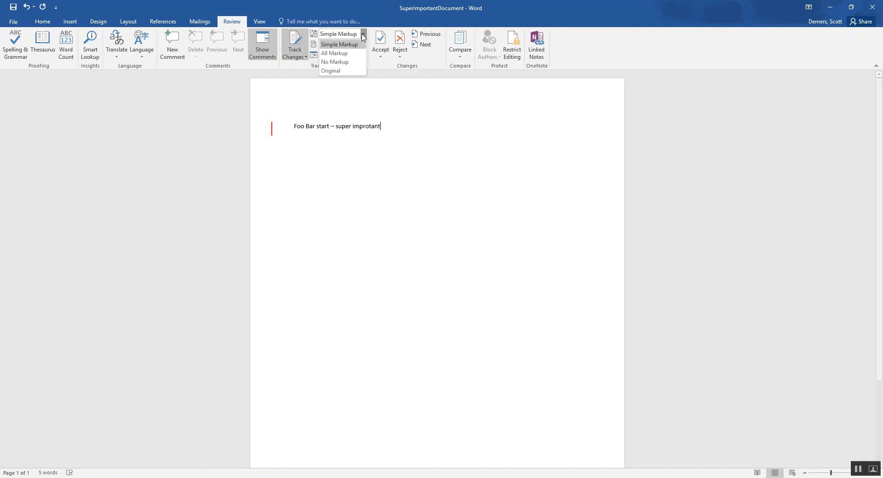
{"action": "left_click", "coordinate": [349, 54]}
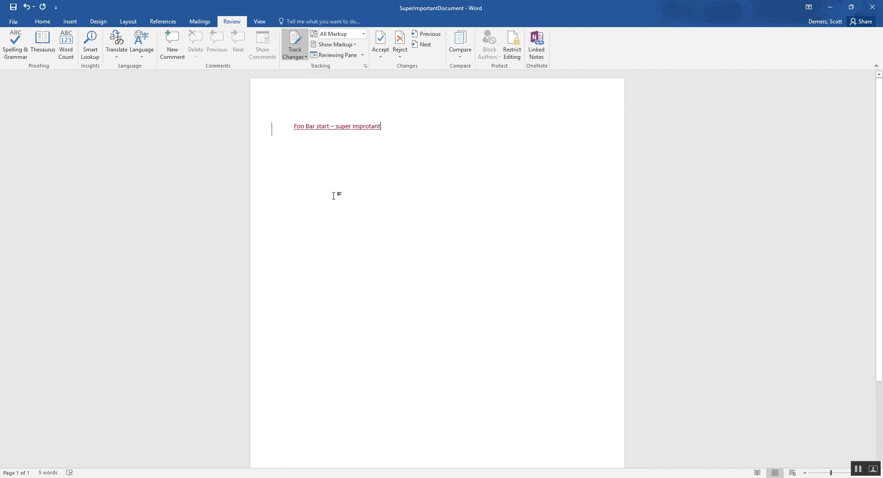
{"action": "left_click", "coordinate": [364, 35]}
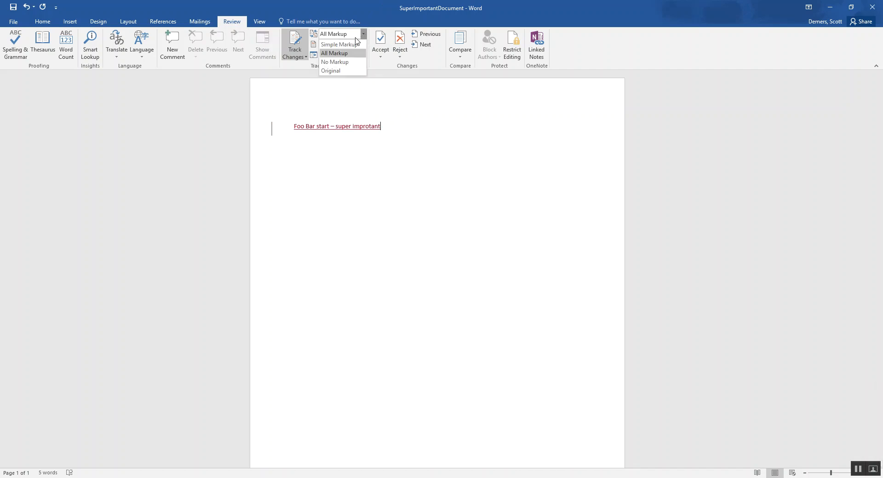
{"action": "left_click", "coordinate": [340, 45]}
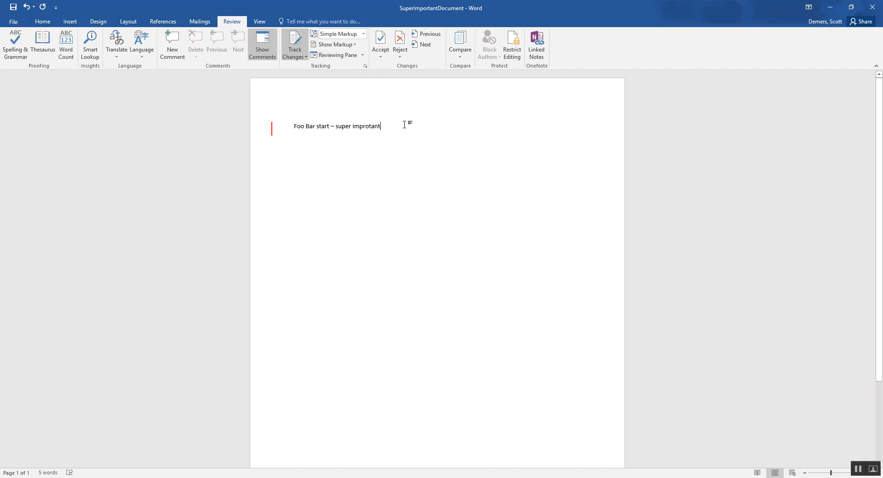
Step: Start a new line below the text, and upload SuperImportantDocument from the junk folder to the External Collaboration channel's files in Microsoft Teams
{"action": "key", "text": "Return"}
{"action": "left_click", "coordinate": [833, 8]}
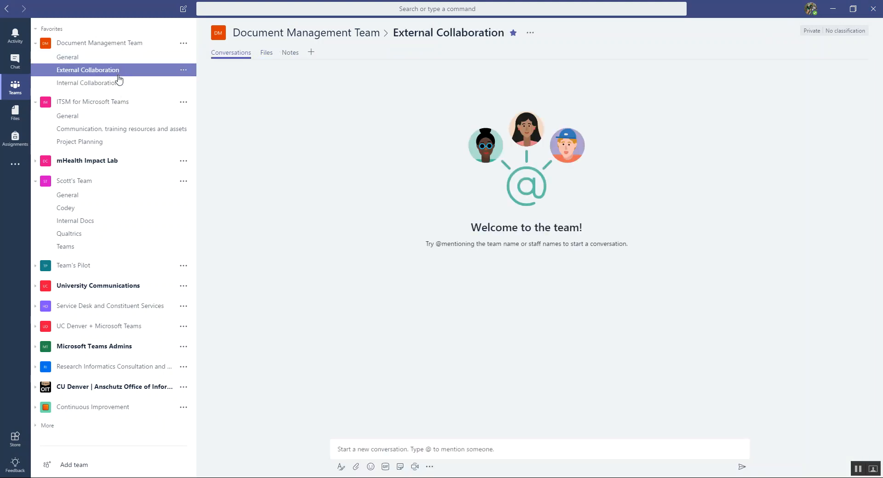
{"action": "left_click", "coordinate": [116, 86]}
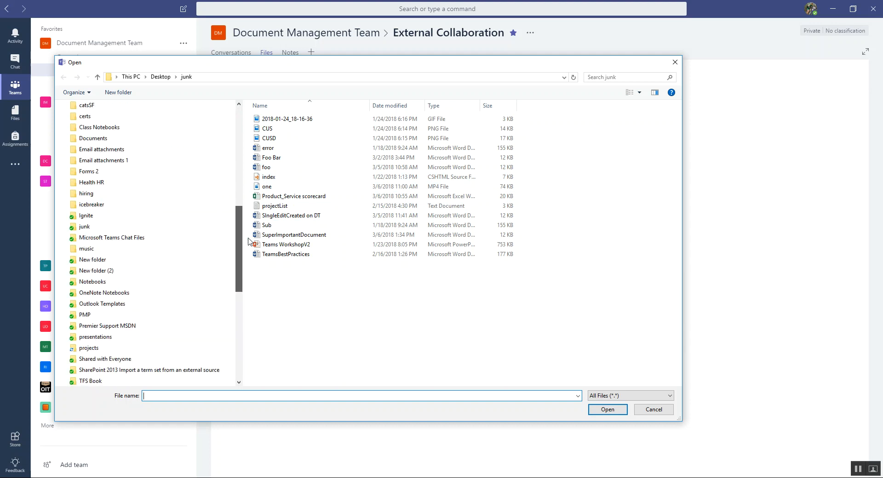
{"action": "left_click", "coordinate": [299, 236]}
{"action": "left_click", "coordinate": [608, 410]}
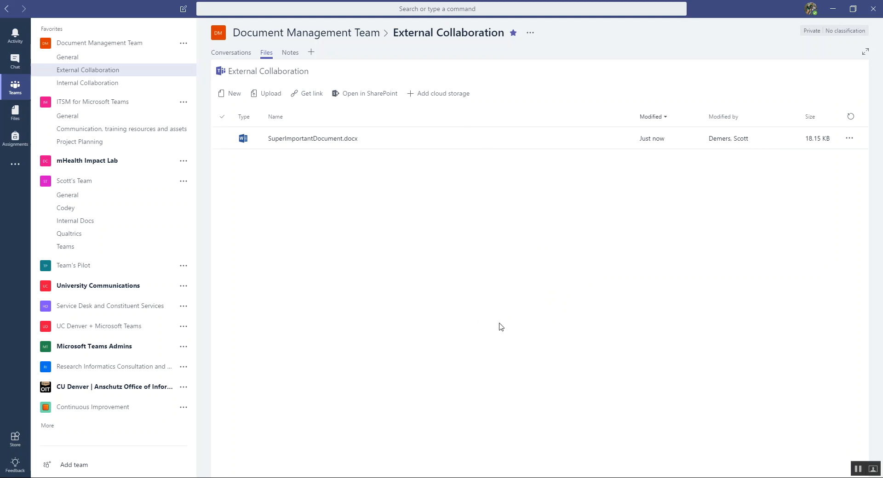
Step: Switch to Word to review the local copy of SuperImportantDocument, and return to Microsoft Teams
{"action": "left_click", "coordinate": [519, 477]}
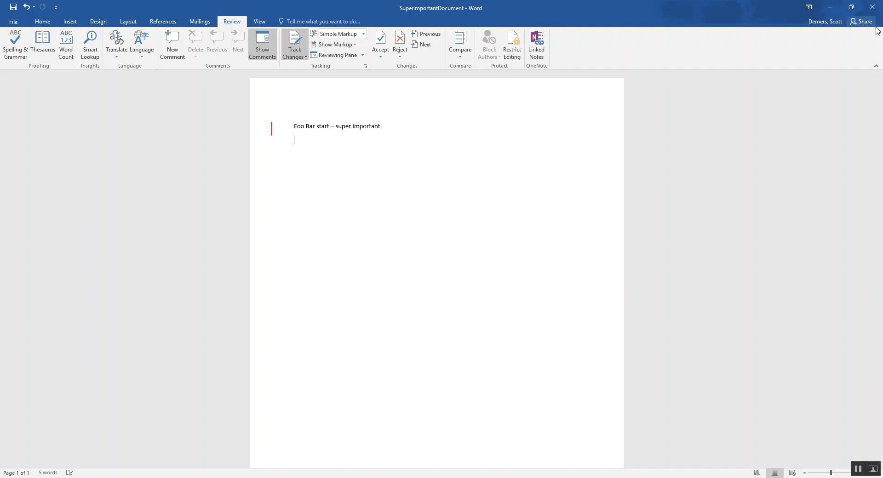
{"action": "left_click", "coordinate": [831, 6]}
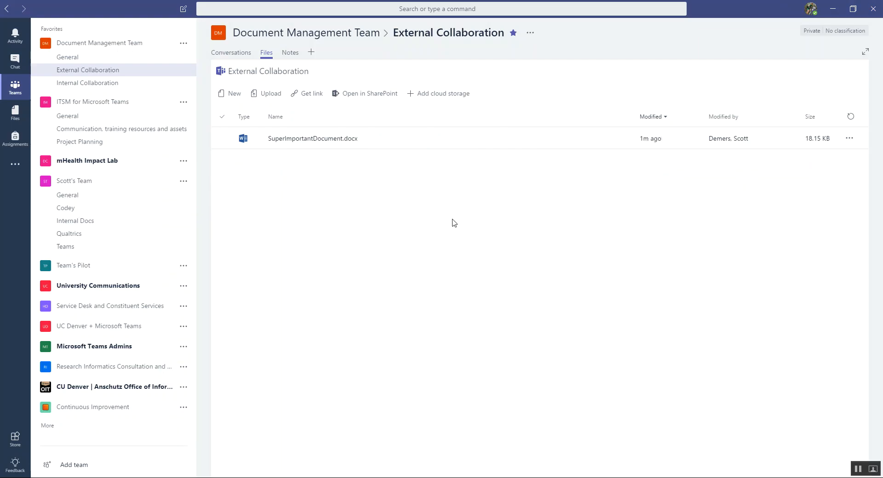
Step: Make SuperImportantDocument.docx a tab in the External Collaboration channel and start a conversation on it
{"action": "left_click", "coordinate": [220, 140]}
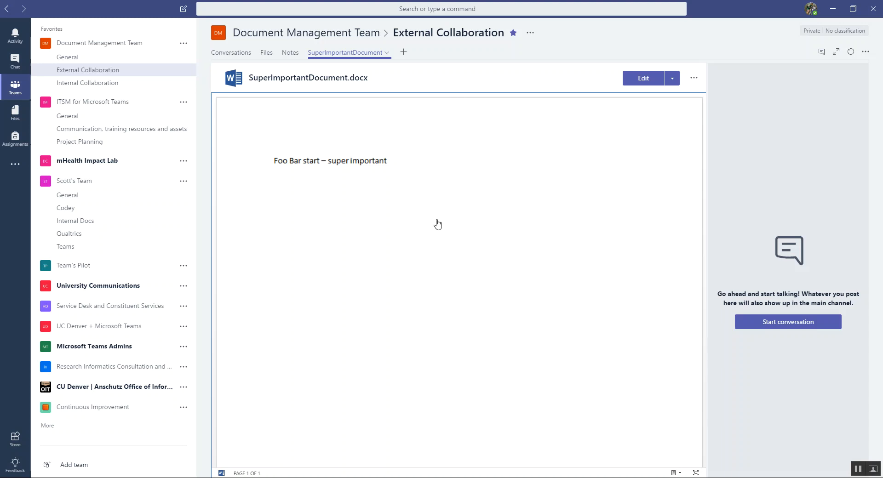
{"action": "left_click", "coordinate": [789, 325]}
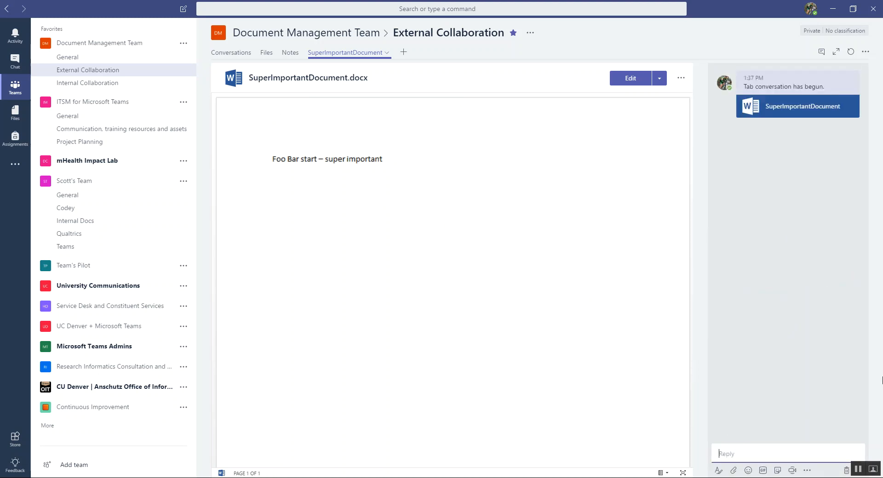
Step: Compose a reply mentioning the External Collaboration channel: "hey evryone this document is crazy important. Please edit and use as you see fit."
{"action": "type", "text": "Hay eve"}
{"action": "key", "text": "BackSpace"}
{"action": "type", "text": "@E"}
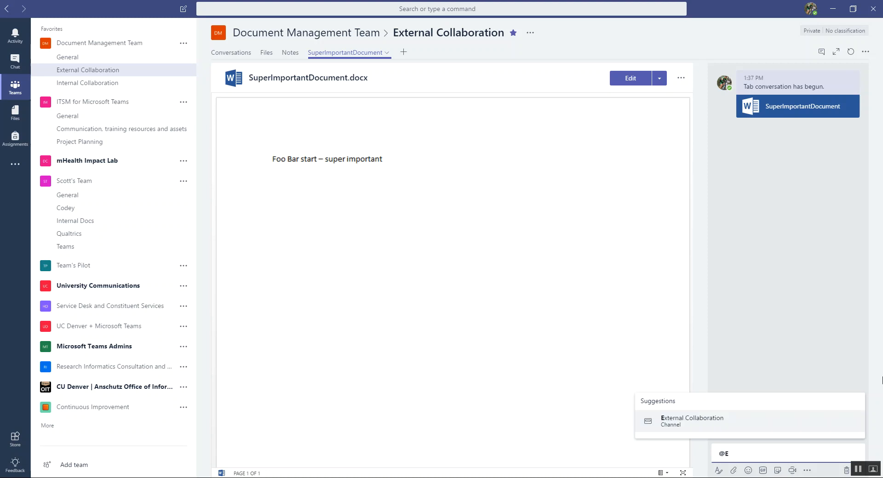
{"action": "left_click", "coordinate": [779, 419]}
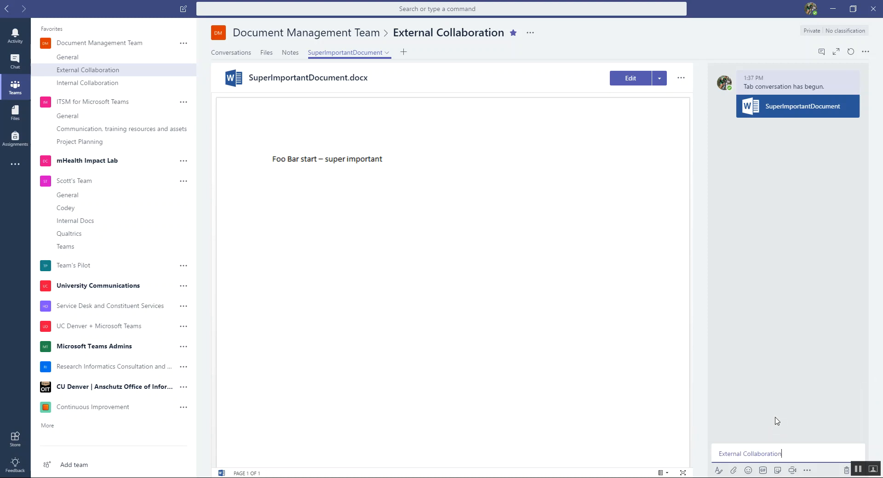
{"action": "type", "text": "hey evryone this document is crazy"}
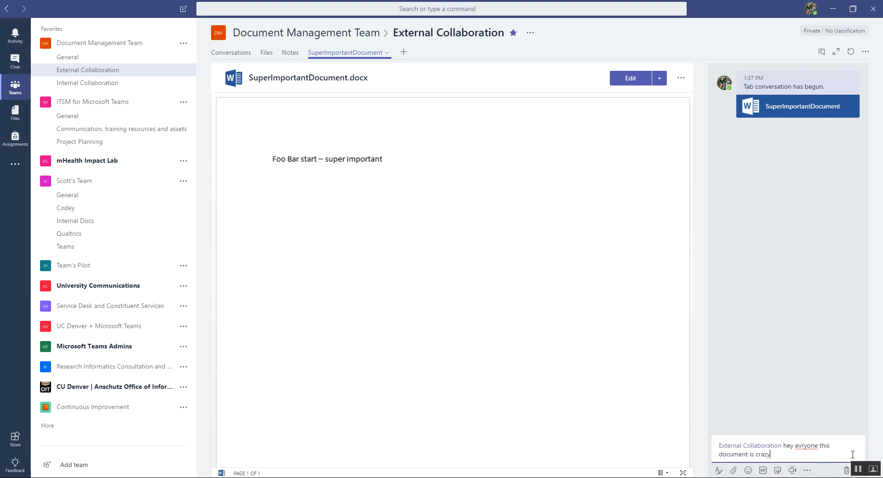
{"action": "type", "text": " important. Please edit and use as you s"}
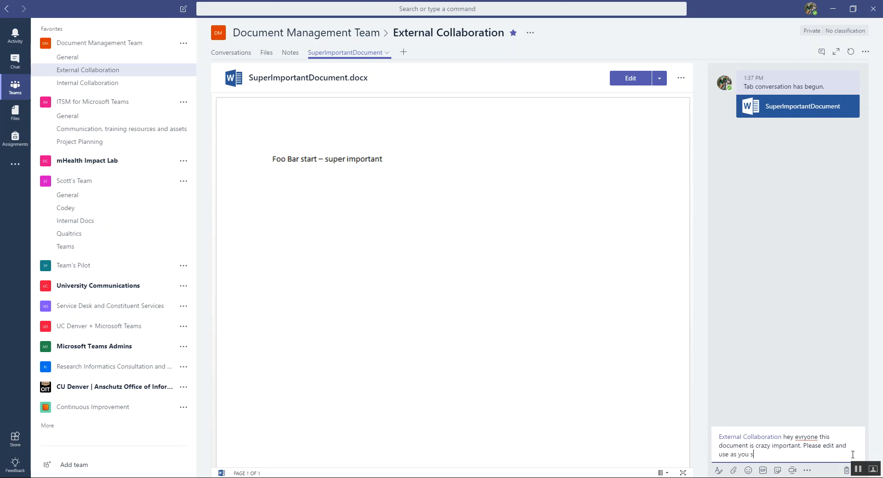
{"action": "type", "text": "\\\\\\"}
{"action": "key", "text": "BackSpace"}
{"action": "key", "text": "BackSpace"}
{"action": "key", "text": "BackSpace"}
{"action": "type", "text": "see fit."}
Step: Correct the misspelled "evryone" to "everyone" and send the reply
{"action": "right_click", "coordinate": [804, 438]}
{"action": "left_click", "coordinate": [824, 379]}
{"action": "key", "text": "Return"}
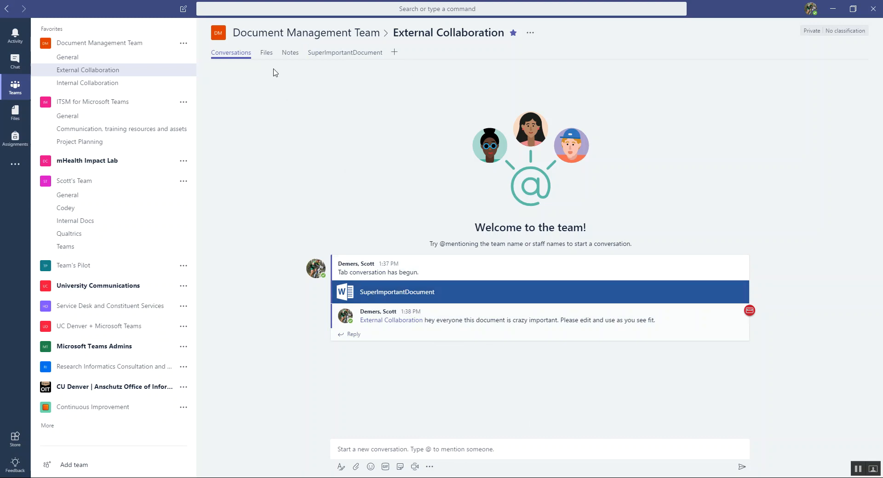
Step: Open the External Collaboration channel's file list to view the uploaded SuperImportantDocument.docx
{"action": "left_click", "coordinate": [266, 53]}
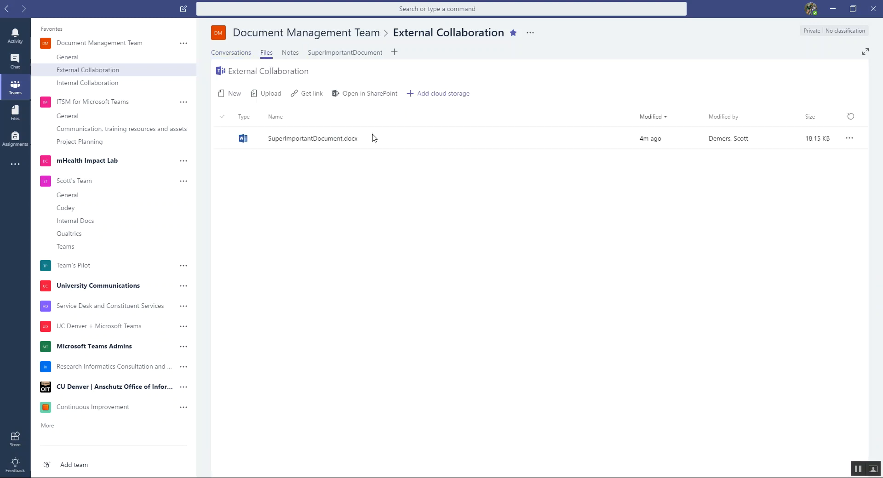
{"action": "left_click", "coordinate": [330, 146]}
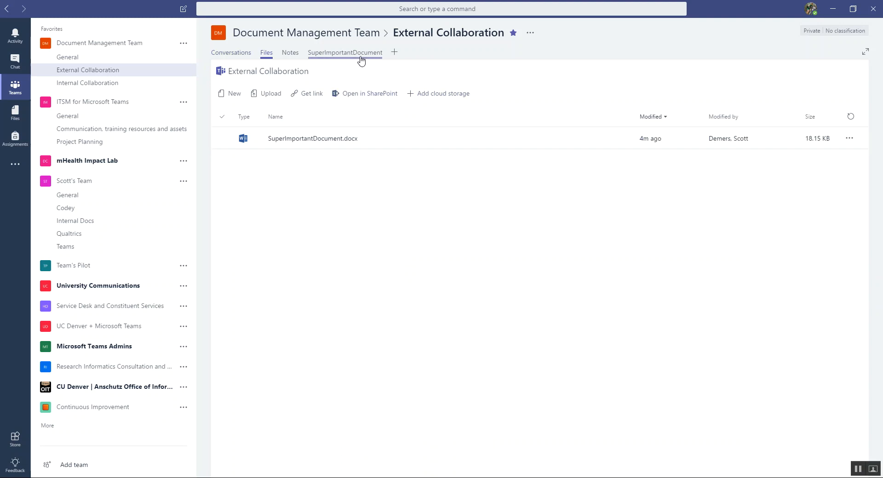